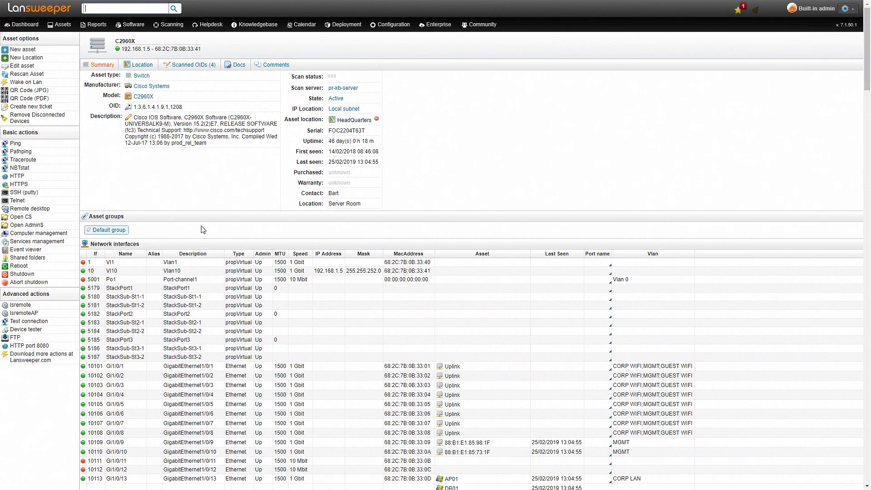
{"action": "scroll", "coordinate": [219, 240], "scroll_direction": "down", "scroll_amount": 1}
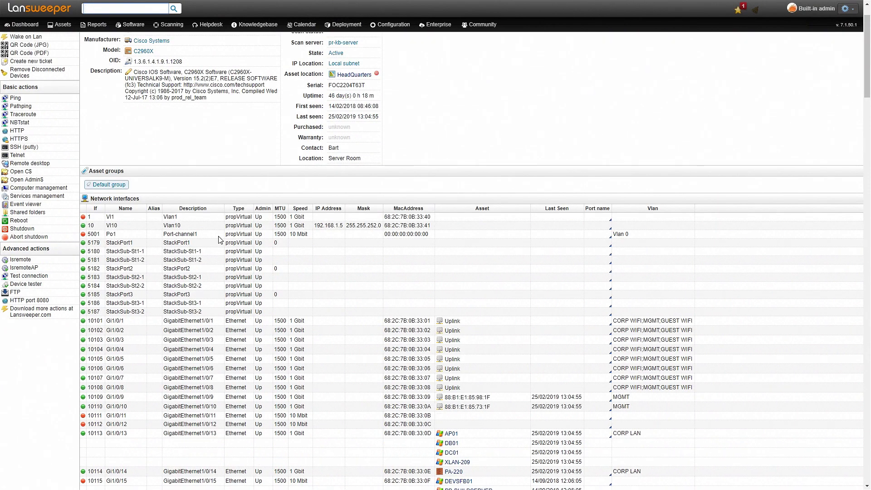
{"action": "scroll", "coordinate": [219, 239], "scroll_direction": "down", "scroll_amount": 1}
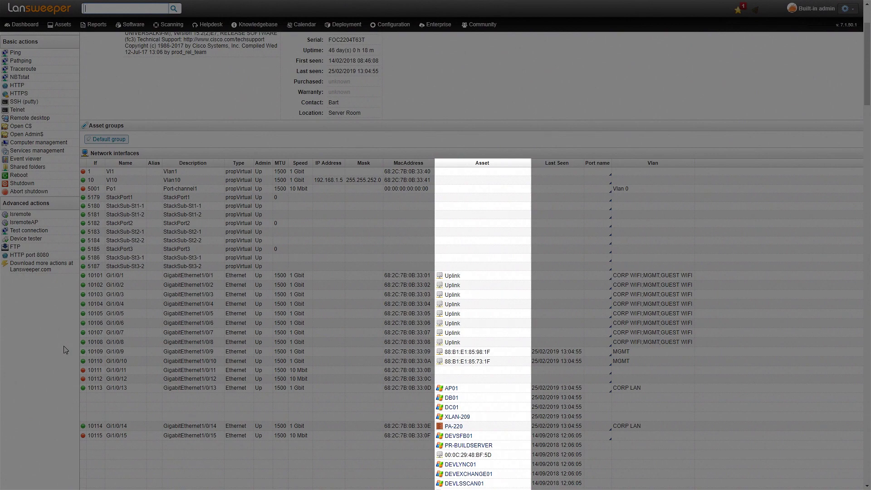
{"action": "scroll", "coordinate": [435, 272], "scroll_direction": "down", "scroll_amount": 3}
{"action": "scroll", "coordinate": [856, 349], "scroll_direction": "down", "scroll_amount": 3}
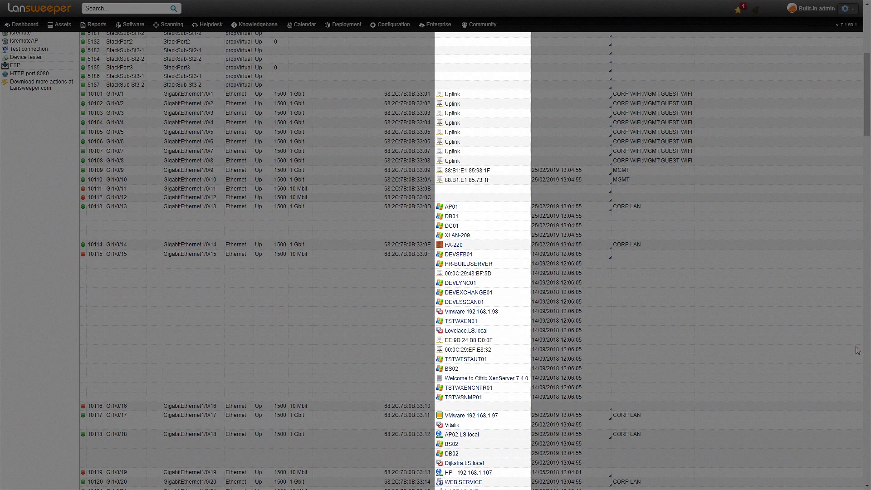
{"action": "scroll", "coordinate": [856, 350], "scroll_direction": "down", "scroll_amount": 3}
{"action": "scroll", "coordinate": [856, 350], "scroll_direction": "down", "scroll_amount": 3}
{"action": "scroll", "coordinate": [856, 350], "scroll_direction": "down", "scroll_amount": 3}
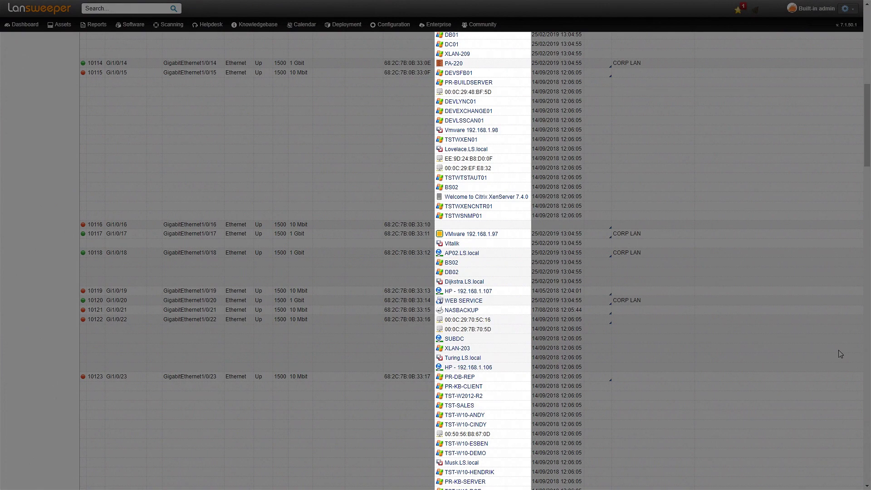
{"action": "scroll", "coordinate": [839, 353], "scroll_direction": "down", "scroll_amount": 1}
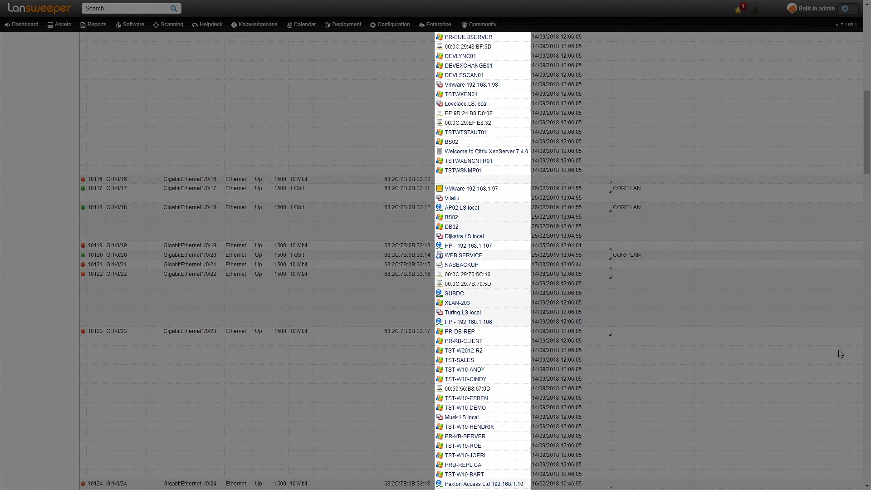
{"action": "scroll", "coordinate": [839, 353], "scroll_direction": "down", "scroll_amount": 1}
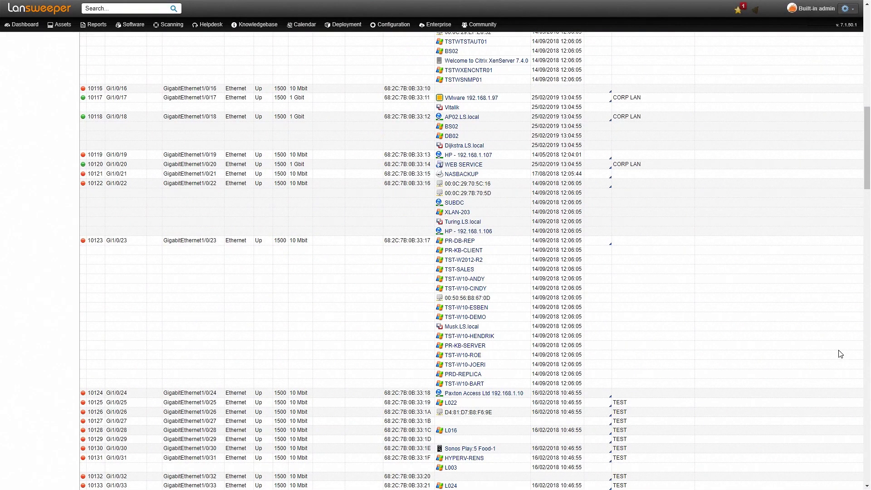
{"action": "scroll", "coordinate": [839, 353], "scroll_direction": "down", "scroll_amount": 1}
{"action": "scroll", "coordinate": [839, 353], "scroll_direction": "down", "scroll_amount": 2}
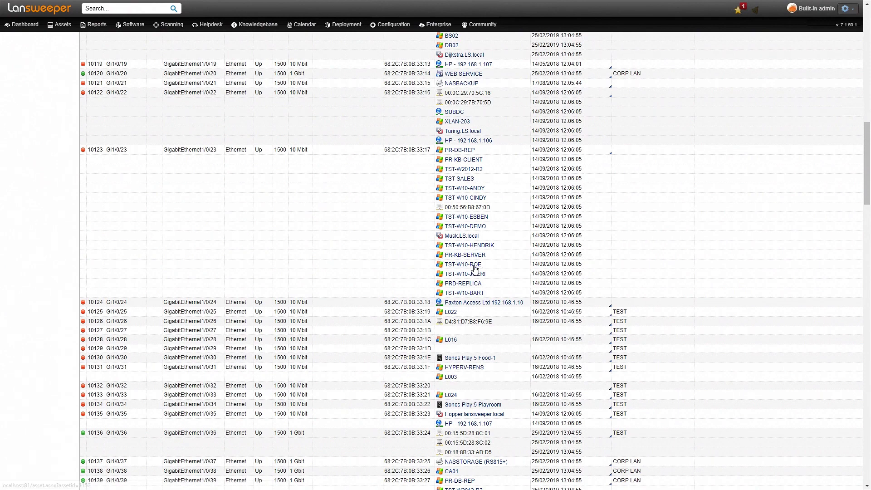
{"action": "mouse_move", "coordinate": [462, 400]}
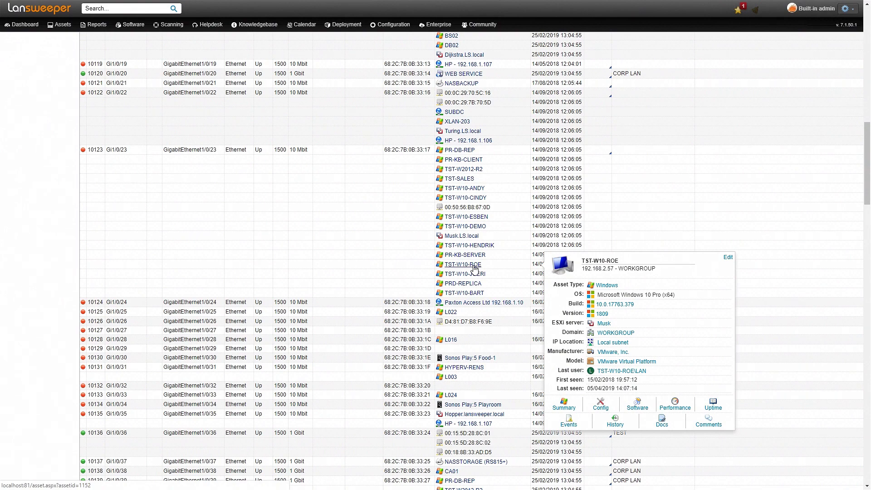
{"action": "scroll", "coordinate": [408, 259], "scroll_direction": "up", "scroll_amount": 3}
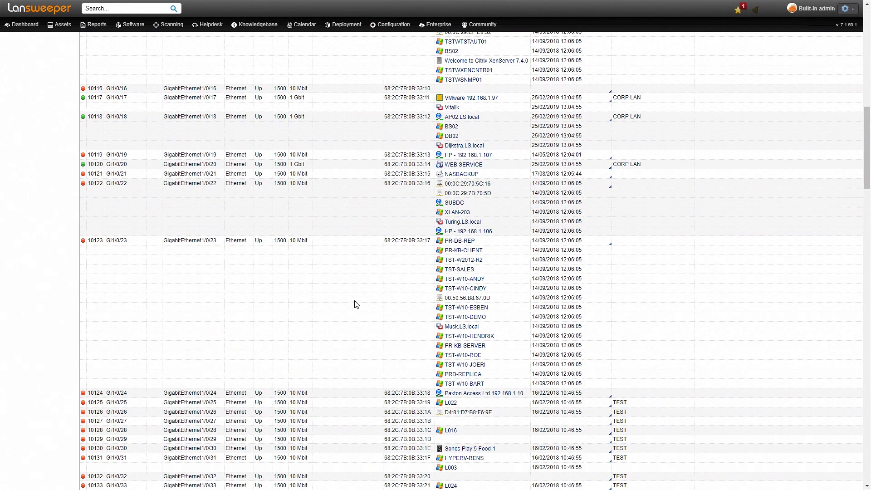
{"action": "scroll", "coordinate": [354, 307], "scroll_direction": "down", "scroll_amount": 3}
{"action": "scroll", "coordinate": [355, 313], "scroll_direction": "down", "scroll_amount": 3}
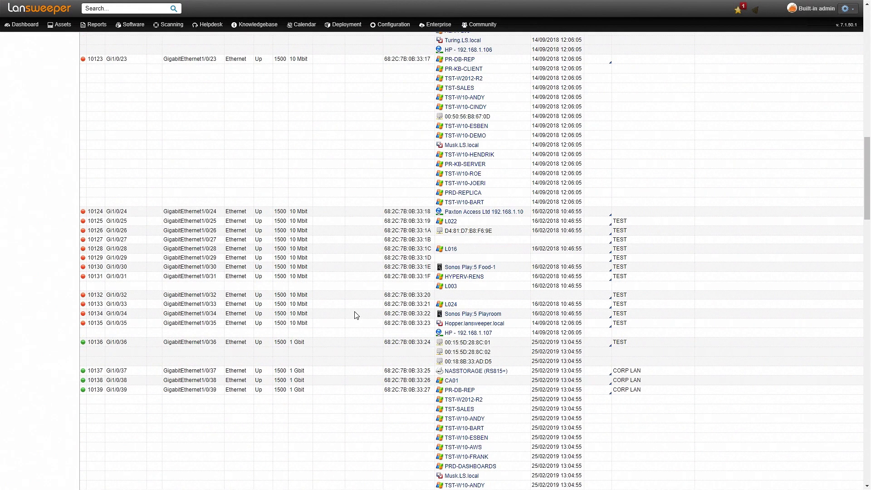
{"action": "scroll", "coordinate": [355, 314], "scroll_direction": "down", "scroll_amount": 3}
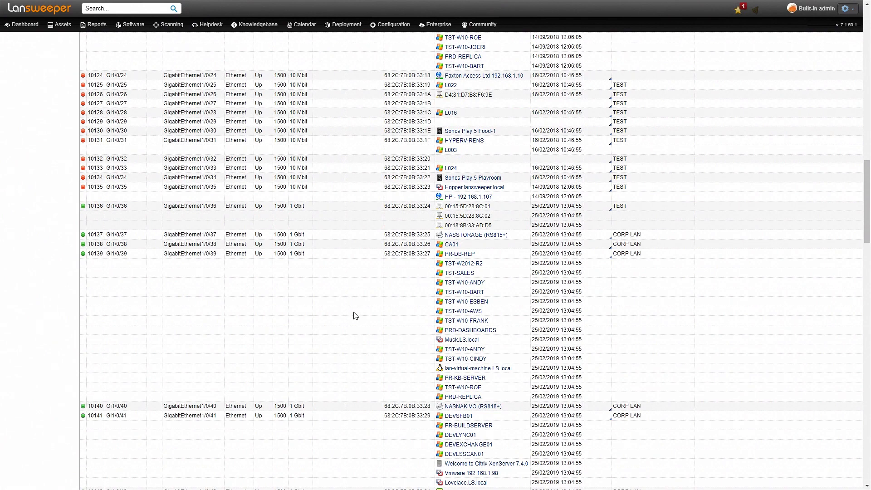
{"action": "scroll", "coordinate": [354, 315], "scroll_direction": "down", "scroll_amount": 5}
{"action": "scroll", "coordinate": [399, 306], "scroll_direction": "down", "scroll_amount": 3}
{"action": "scroll", "coordinate": [381, 315], "scroll_direction": "down", "scroll_amount": 3}
{"action": "scroll", "coordinate": [382, 315], "scroll_direction": "down", "scroll_amount": 3}
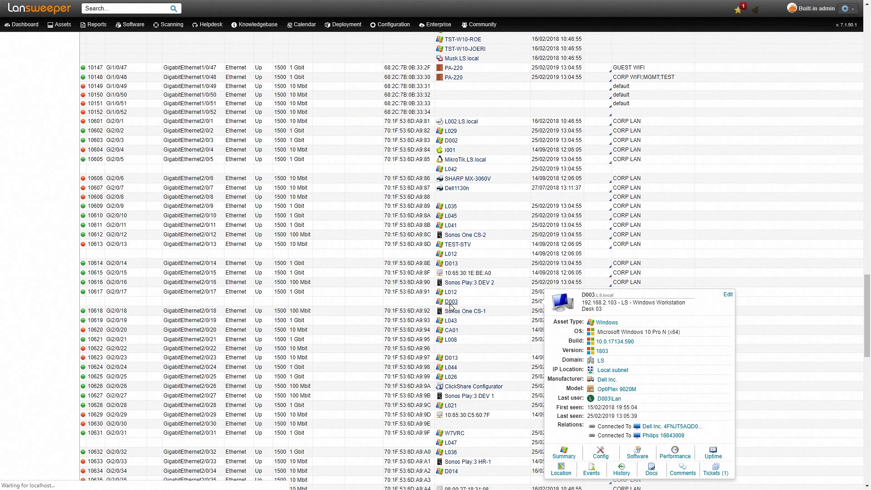
Step: Open the D003 workstation's asset details page
{"action": "left_click", "coordinate": [450, 301]}
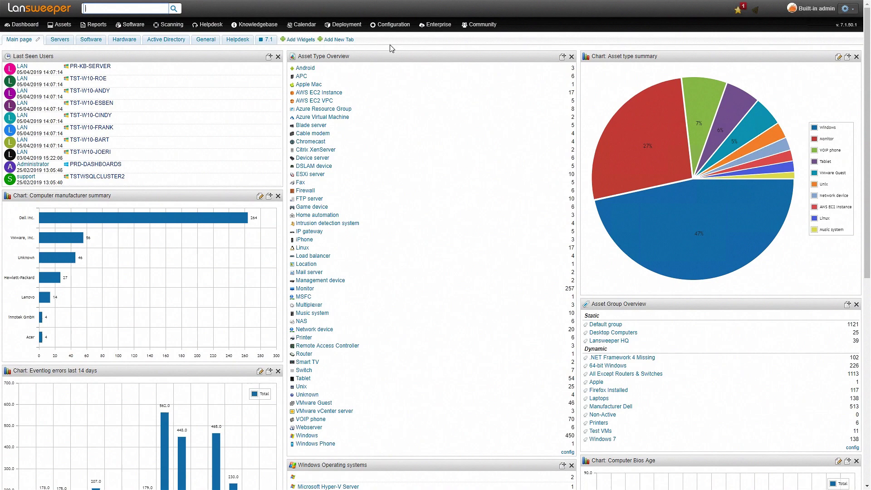
Step: List all switch assets and open the C2960X switch's asset page
{"action": "left_click", "coordinate": [59, 24]}
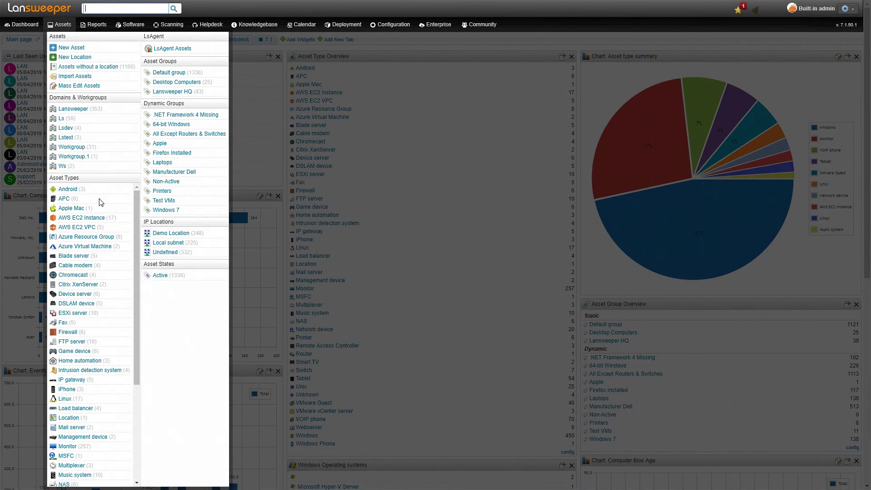
{"action": "scroll", "coordinate": [103, 233], "scroll_direction": "down", "scroll_amount": 3}
{"action": "scroll", "coordinate": [102, 233], "scroll_direction": "down", "scroll_amount": 3}
{"action": "scroll", "coordinate": [102, 233], "scroll_direction": "down", "scroll_amount": 3}
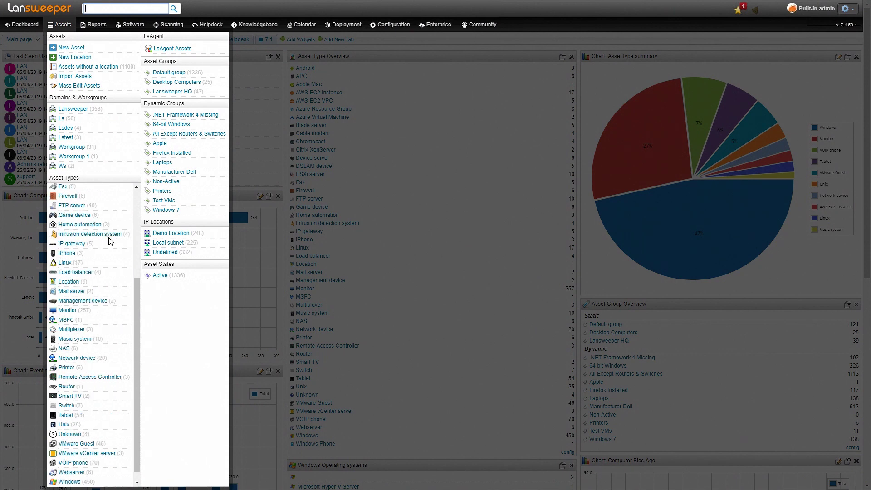
{"action": "scroll", "coordinate": [102, 233], "scroll_direction": "down", "scroll_amount": 1}
{"action": "left_click", "coordinate": [66, 394]}
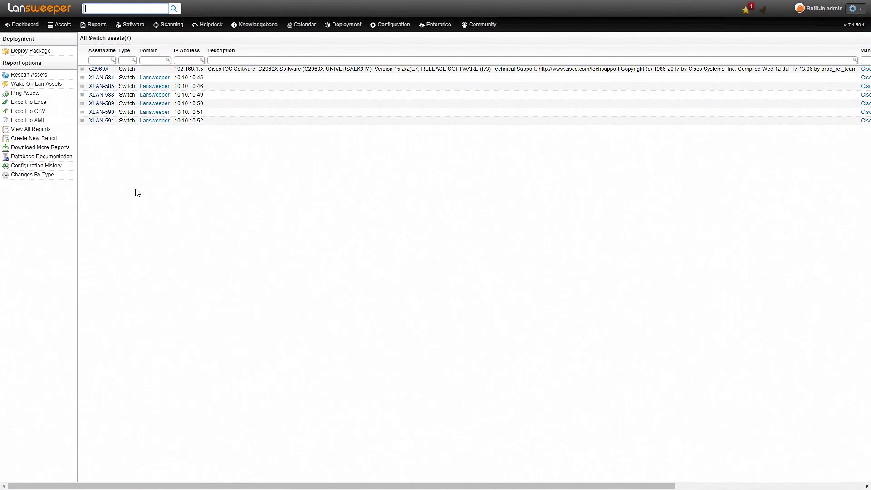
{"action": "left_click", "coordinate": [99, 69]}
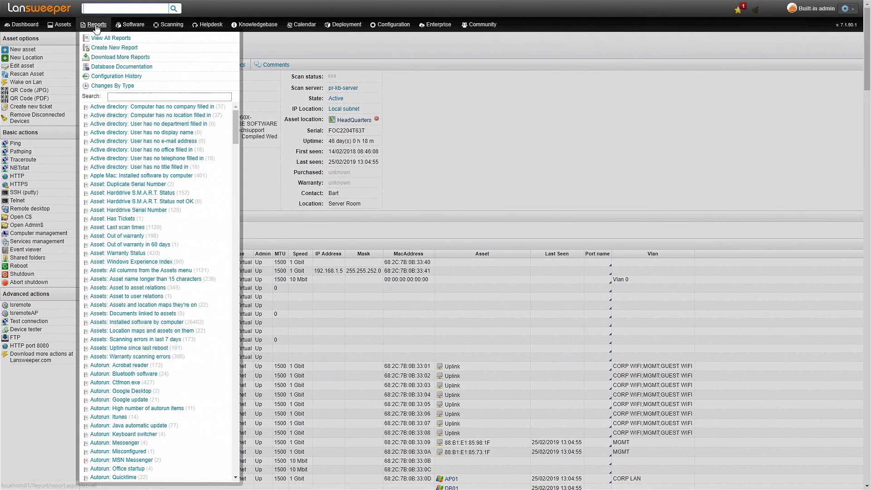
Step: Search the available reports for 'sw' to find the Switch: Ports report
{"action": "left_click", "coordinate": [127, 96]}
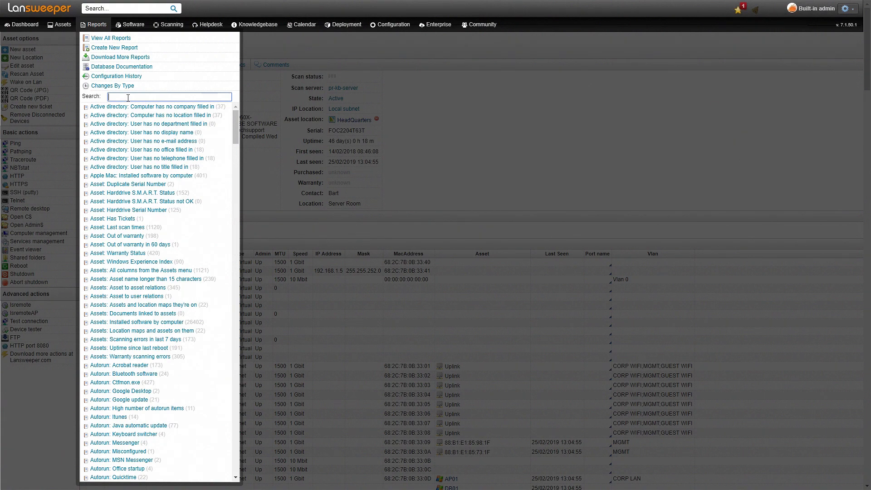
{"action": "type", "text": "sw"}
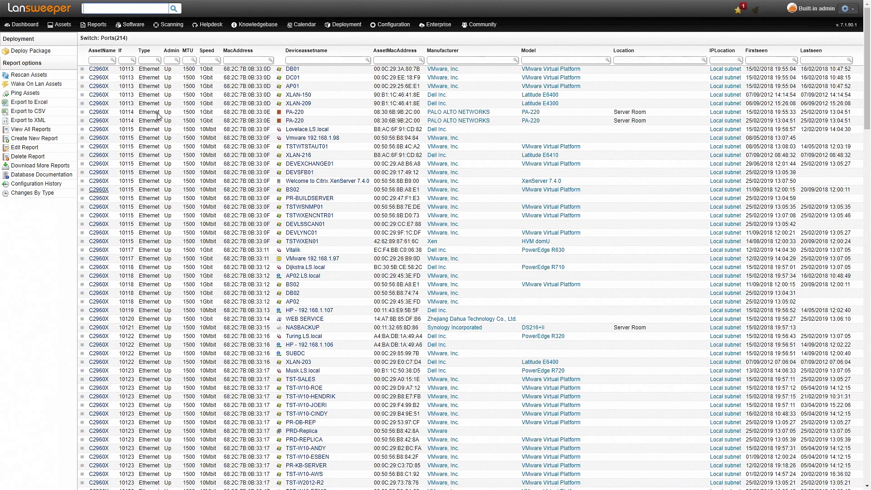
Step: Filter the ports to speed 1g and manufacturer Dell, leaving 43 ports
{"action": "left_click", "coordinate": [205, 59]}
{"action": "type", "text": "1G"}
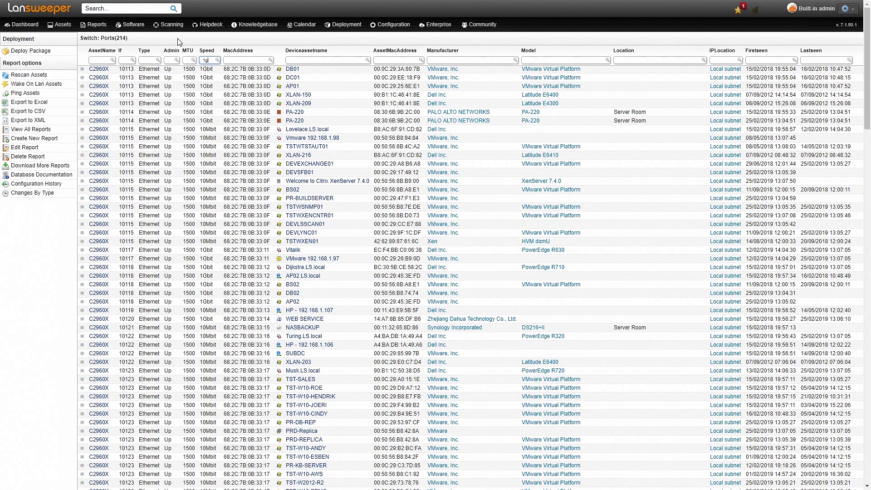
{"action": "key", "text": "Return"}
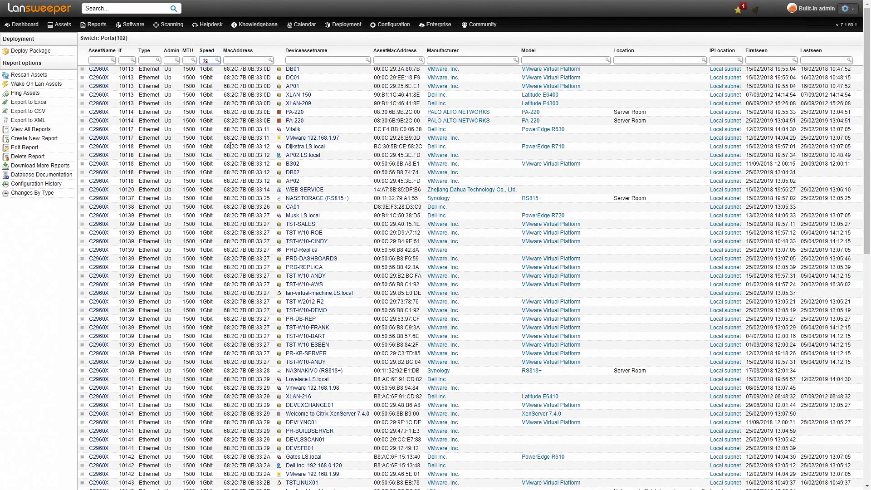
{"action": "scroll", "coordinate": [240, 179], "scroll_direction": "down", "scroll_amount": 5}
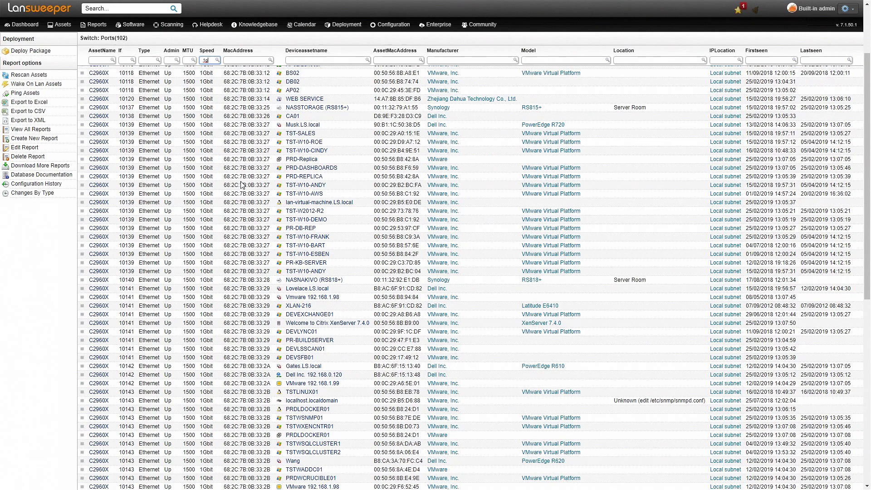
{"action": "scroll", "coordinate": [243, 191], "scroll_direction": "down", "scroll_amount": 1}
{"action": "scroll", "coordinate": [242, 191], "scroll_direction": "up", "scroll_amount": 5}
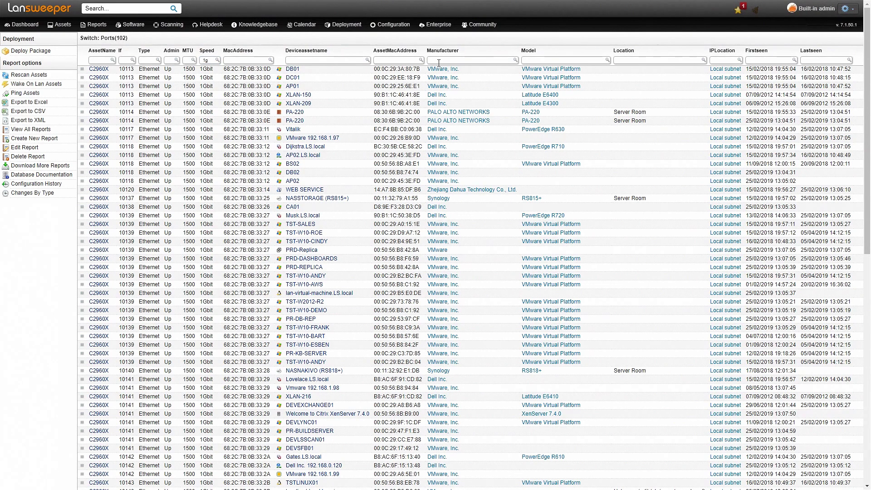
{"action": "left_click", "coordinate": [487, 60]}
{"action": "type", "text": "ll"}
{"action": "key", "text": "Return"}
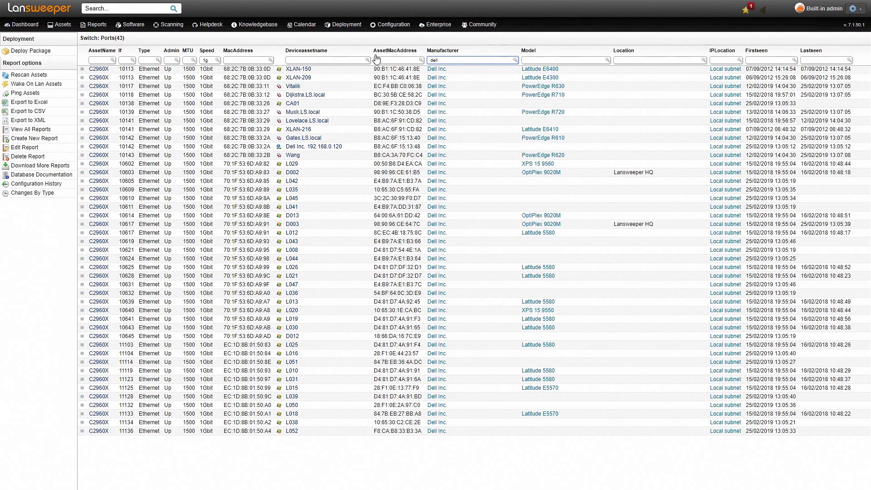
Step: Open the C2960X switch's asset page from the filtered ports report
{"action": "left_click", "coordinate": [101, 69]}
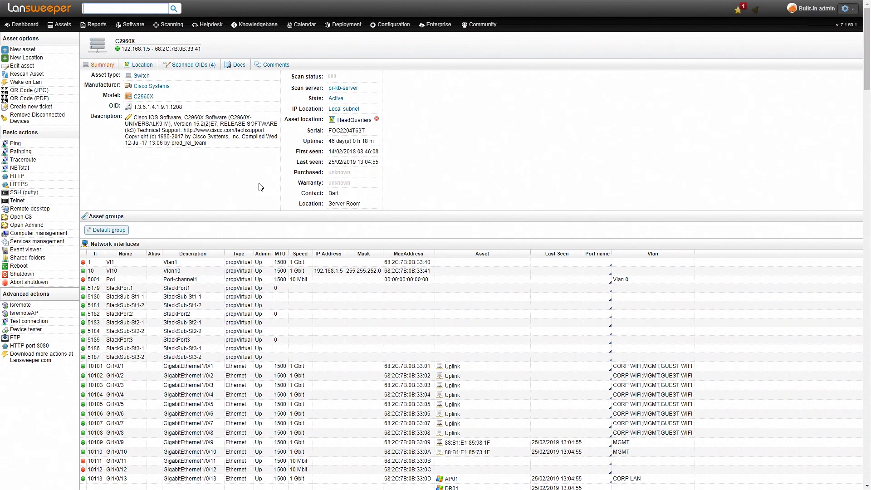
Step: Show the C2960X switch's Scanned OIDs (4) tab with IOS version, CPU and flash values
{"action": "left_click", "coordinate": [193, 65]}
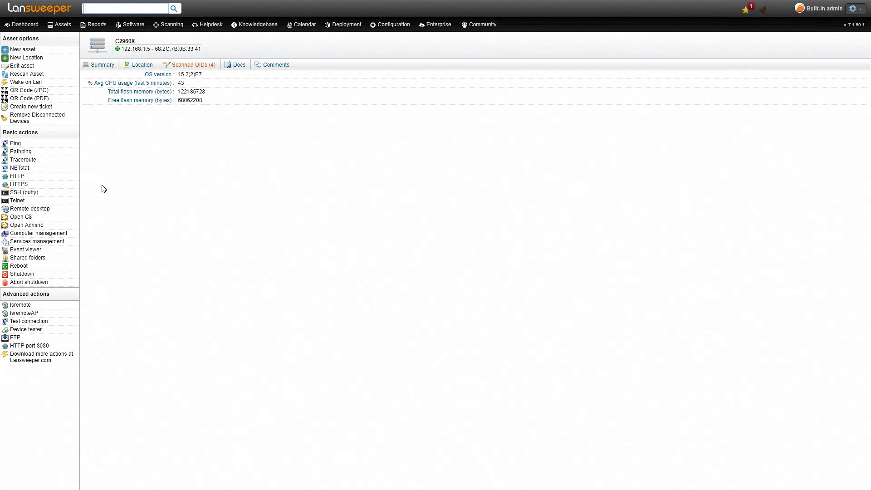
Step: Show the C2960X switch on the HeadQuarters floor plan in its Location tab
{"action": "left_click", "coordinate": [141, 65]}
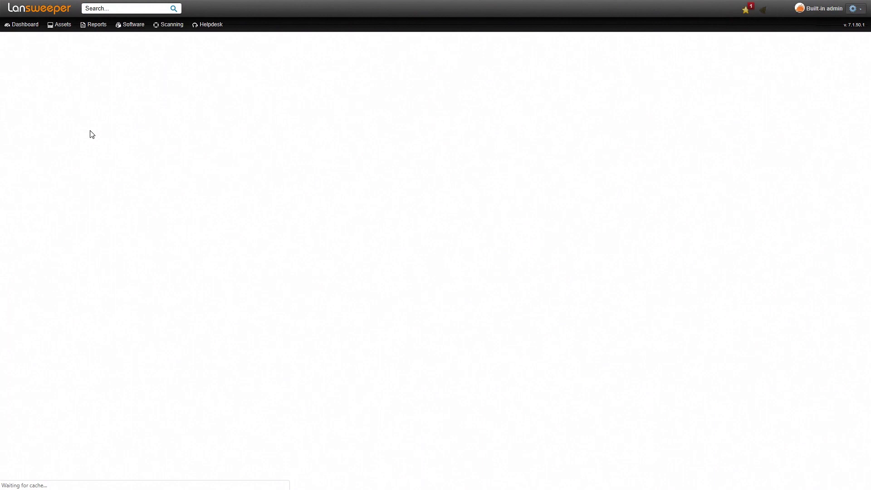